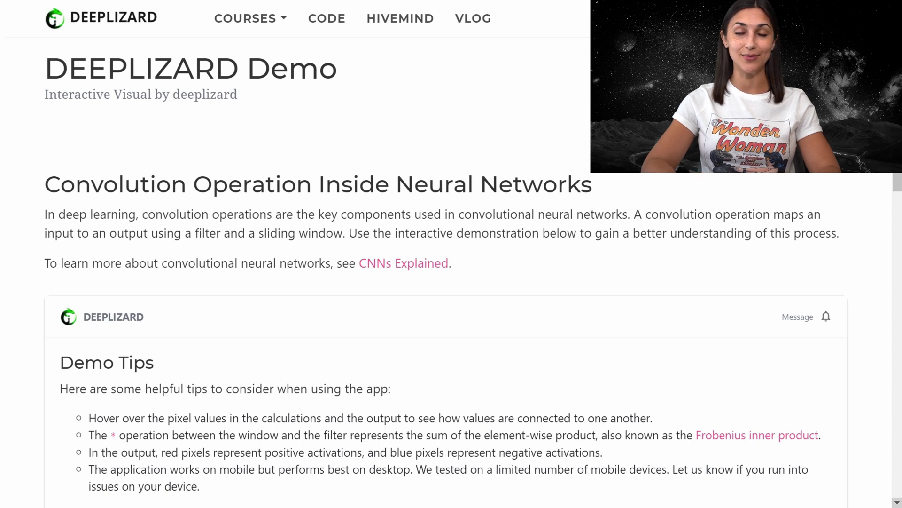
- Keep MNIST as the dataset in the convolution demo and choose the digit 9 - Nine as the input image
scroll(879, 443, "down", 7)
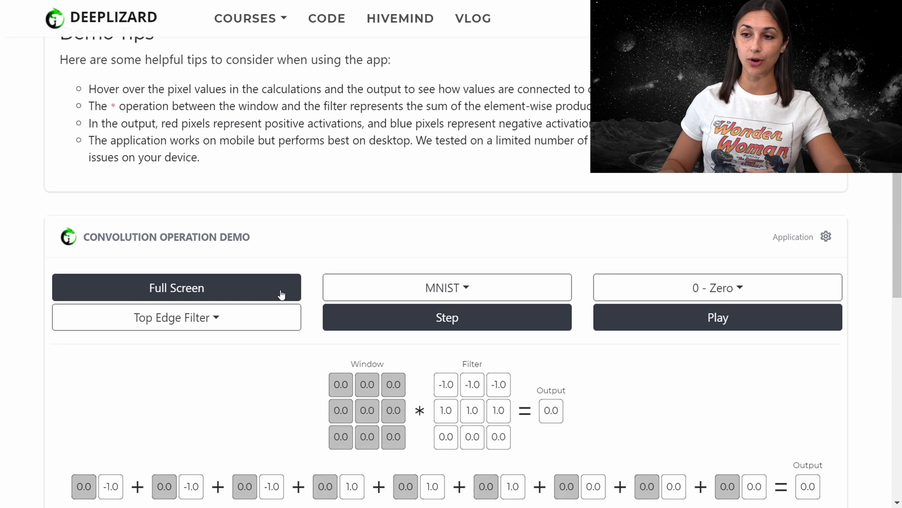
left_click(491, 293)
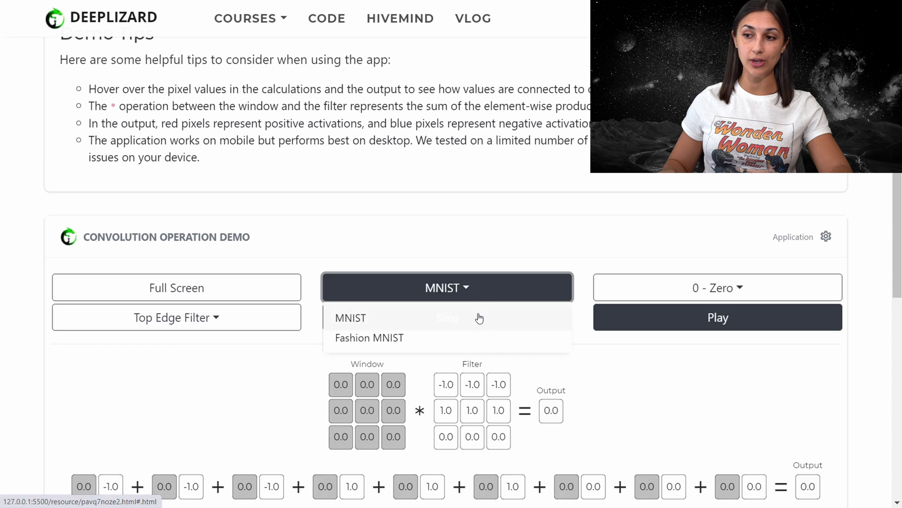
left_click(469, 329)
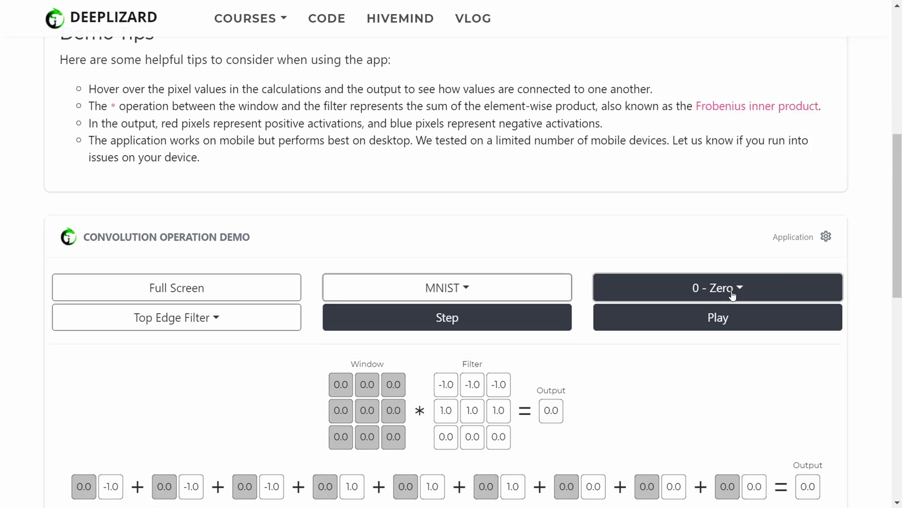
left_click(732, 292)
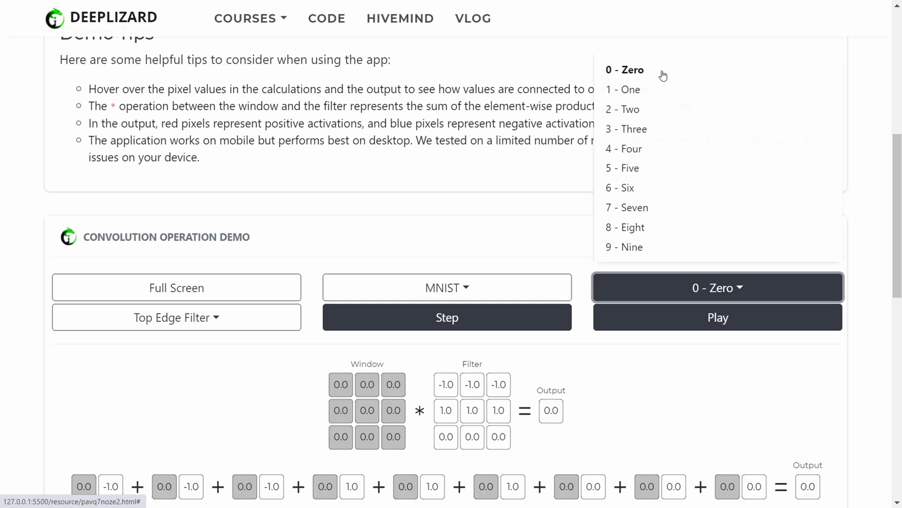
left_click(644, 254)
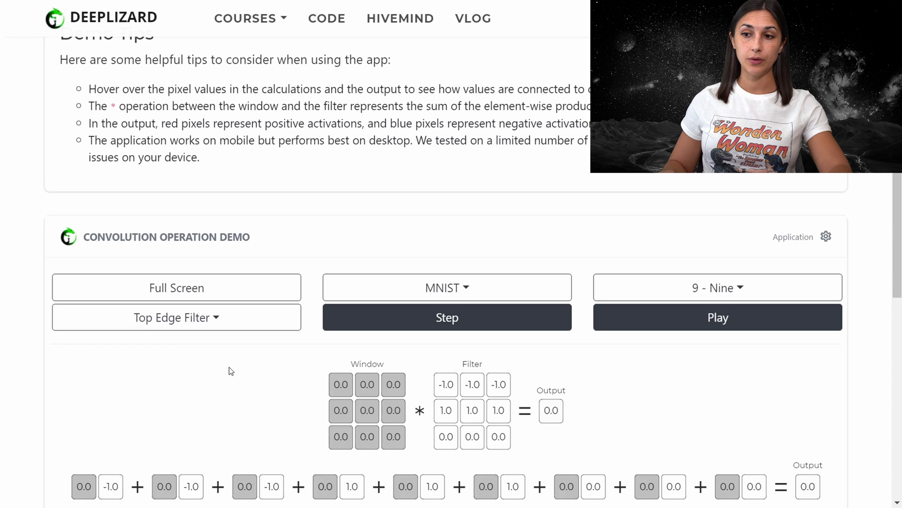
- Set the convolution filter to Left Edge Filter
left_click(228, 323)
scroll(235, 286, "up", 2)
scroll(237, 286, "up", 1)
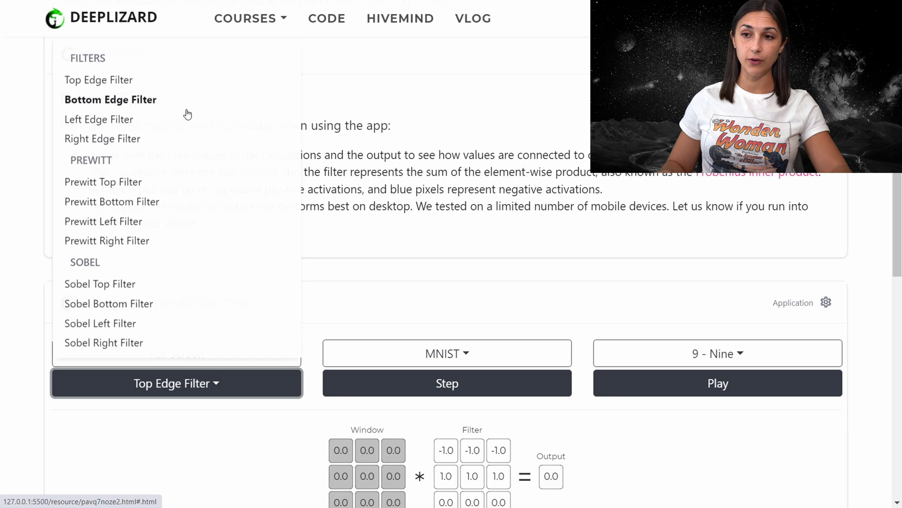
left_click(134, 120)
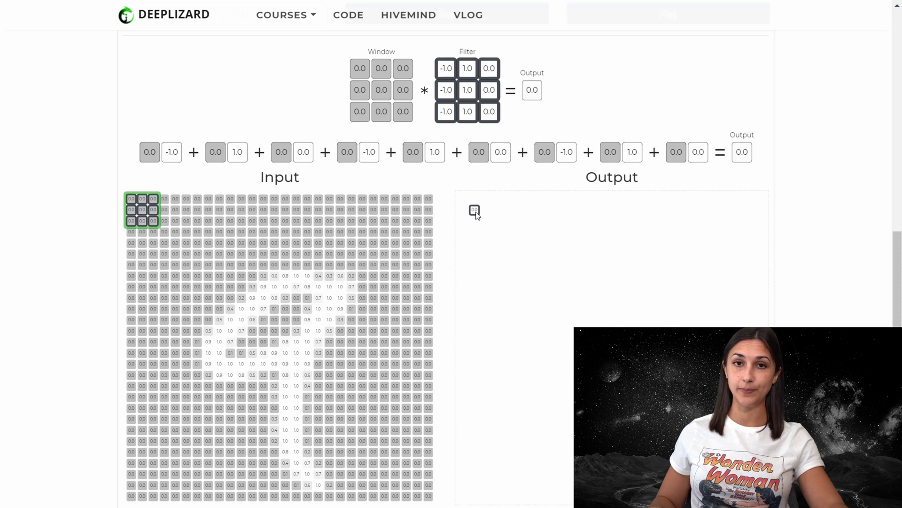
- Advance the left edge convolution by one step, then run it automatically and pause it near the bottom rows of the nine
left_click_drag(899, 282, 899, 256)
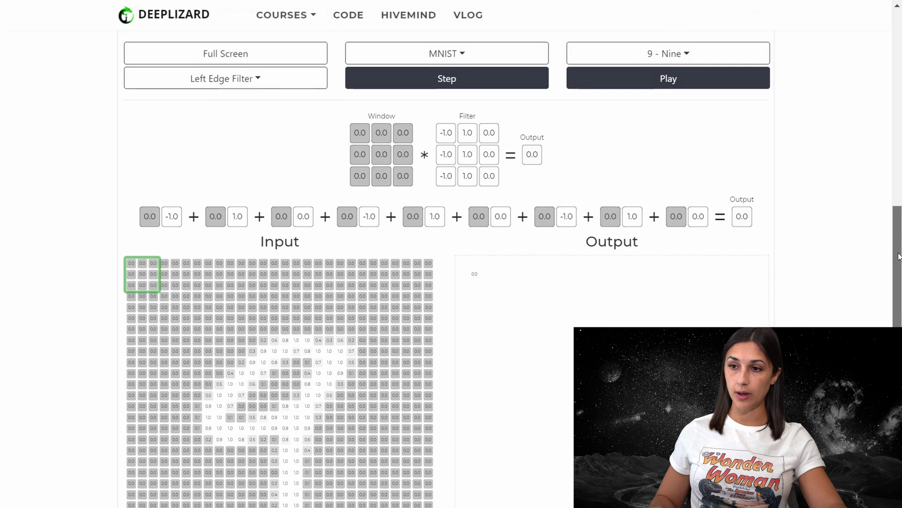
left_click(508, 88)
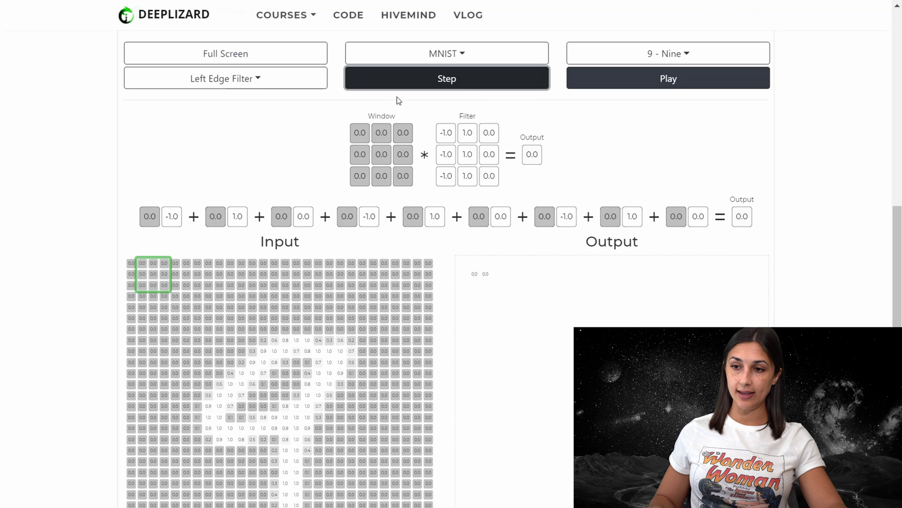
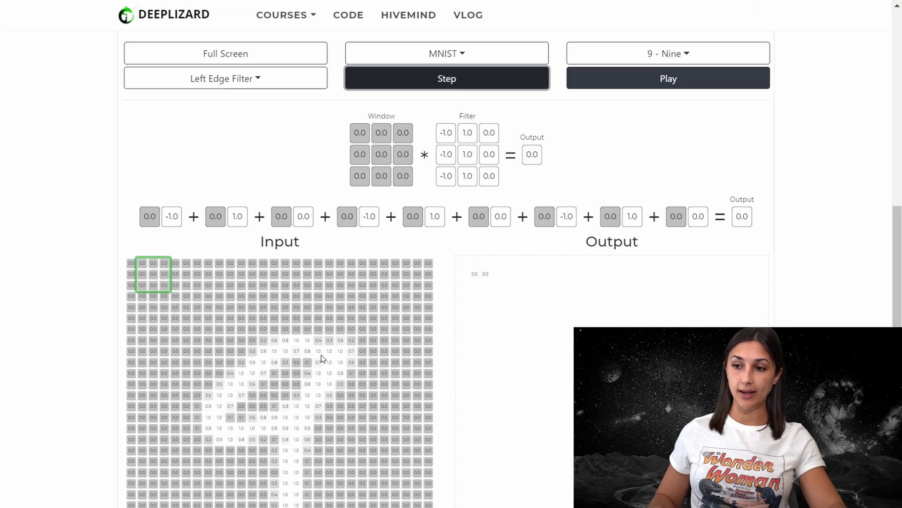
left_click(726, 83)
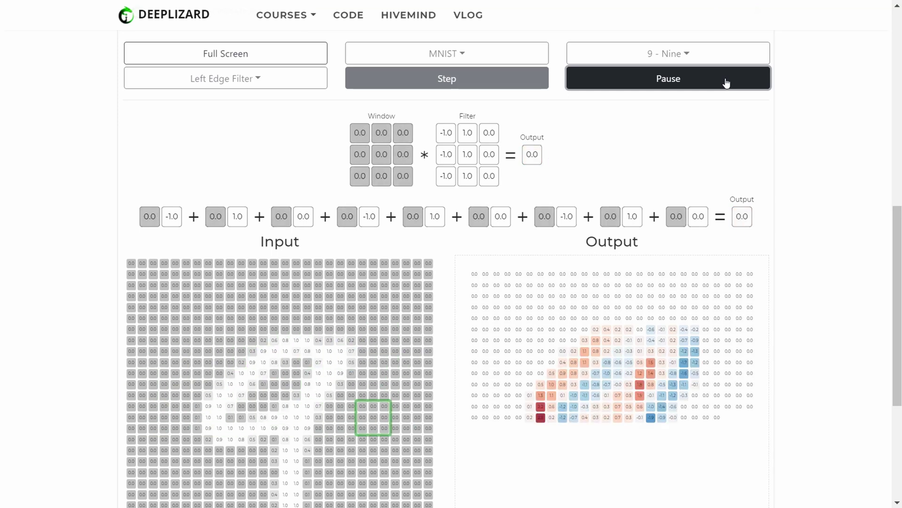
left_click(727, 83)
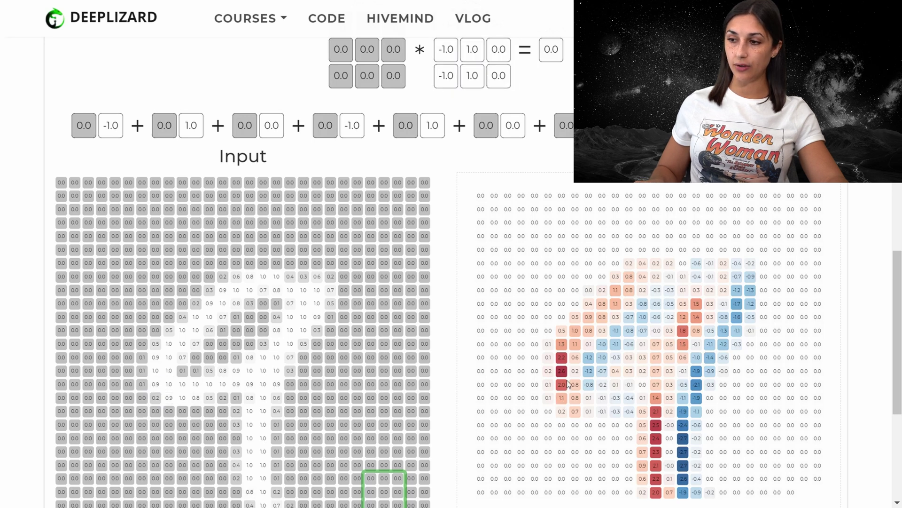
- Resume the left edge convolution and let it run through the last row of the nine image
mouse_move(564, 372)
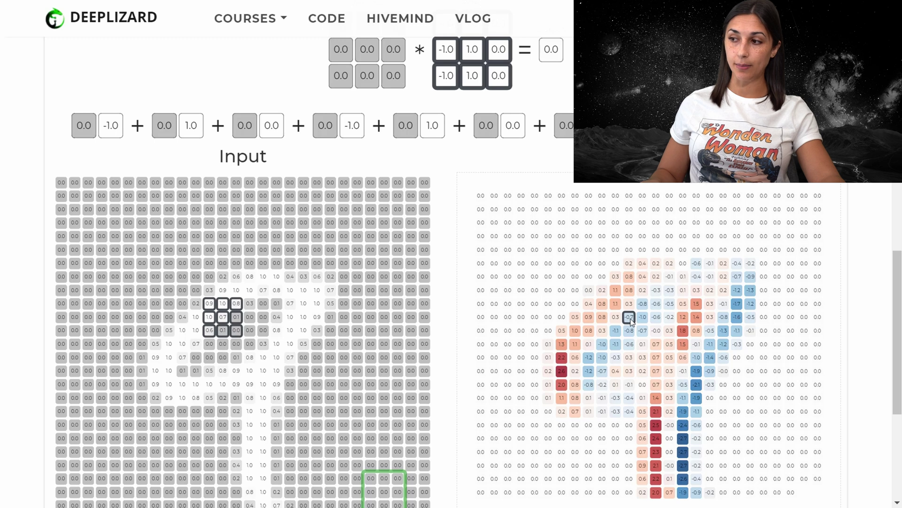
left_click_drag(900, 286, 900, 247)
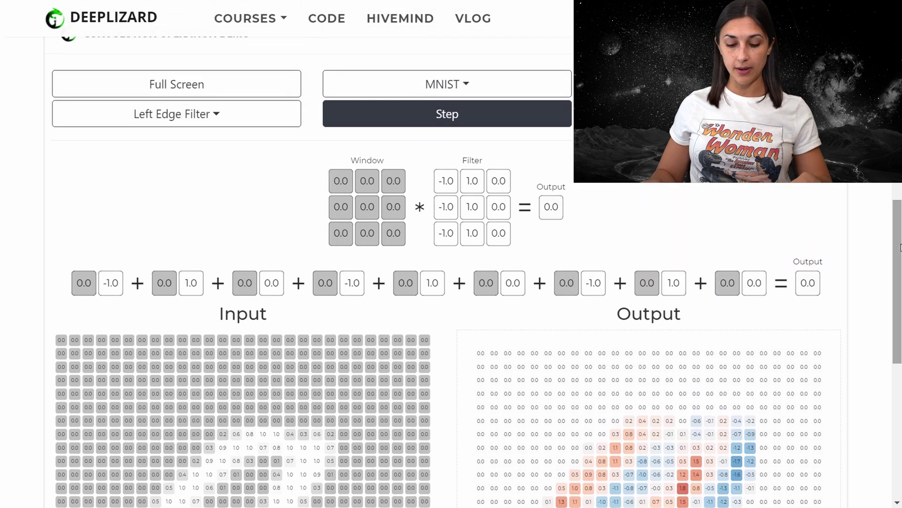
key("ctrl+minus")
key("ctrl+minus")
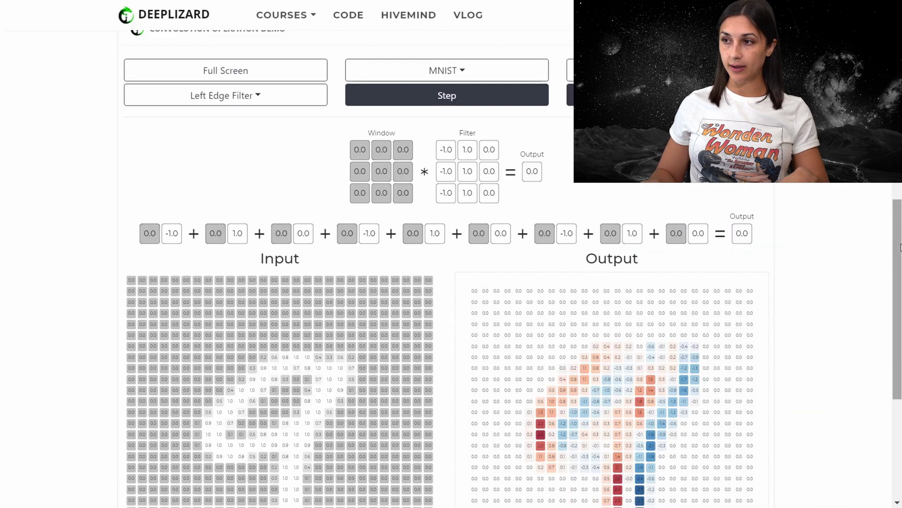
left_click_drag(896, 208, 900, 235)
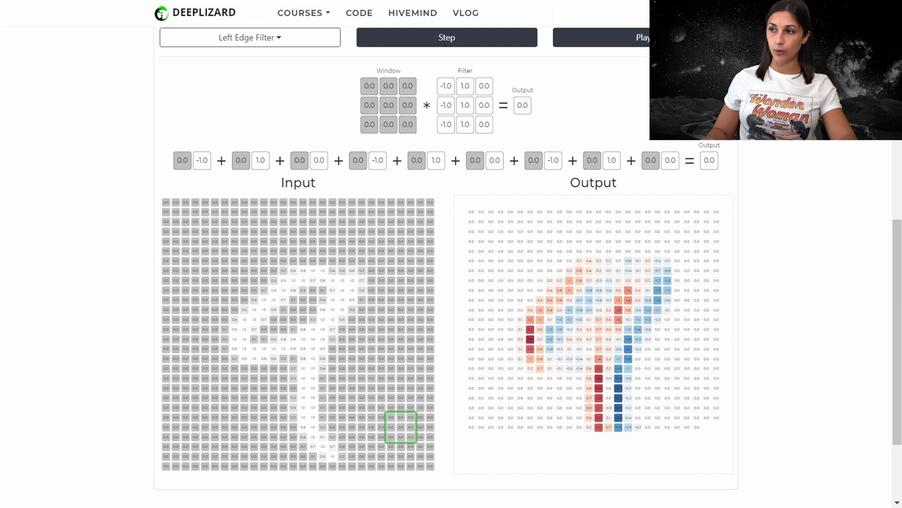
left_click(642, 46)
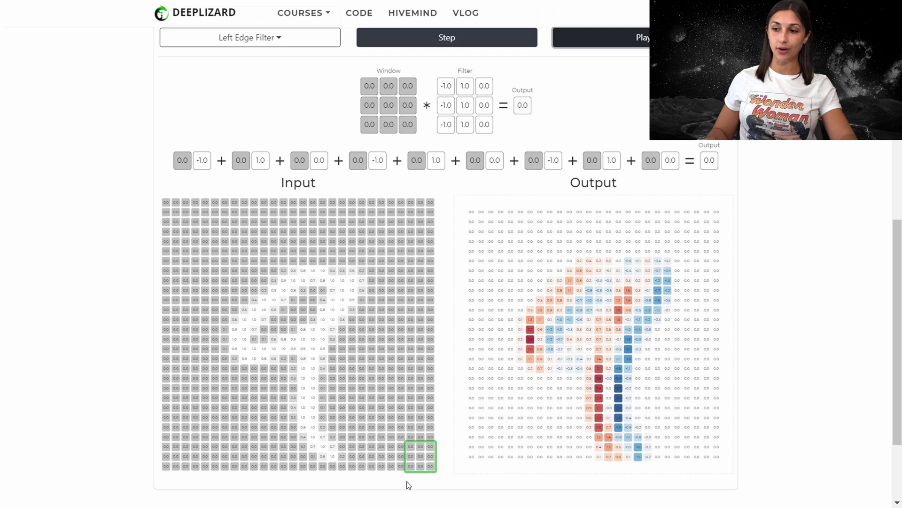
- Switch to the Right Edge Filter and run the full convolution on the nine image
left_click(287, 39)
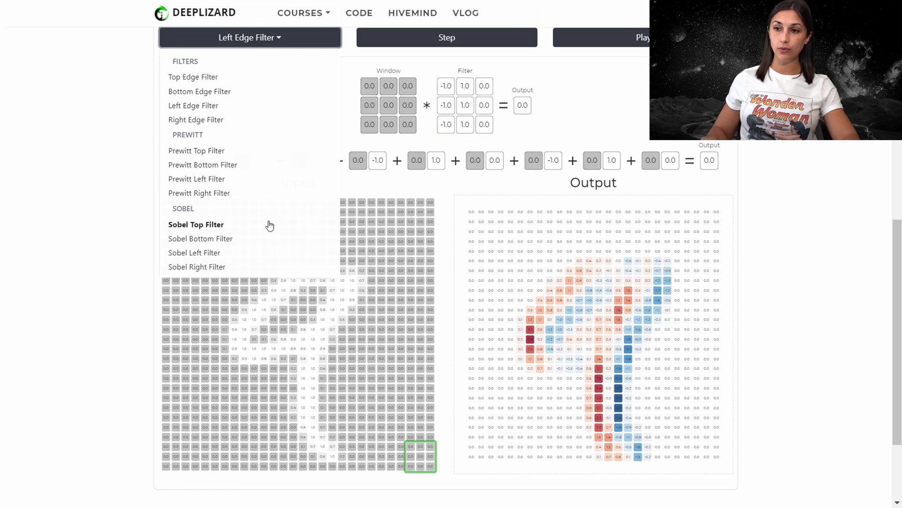
left_click(237, 121)
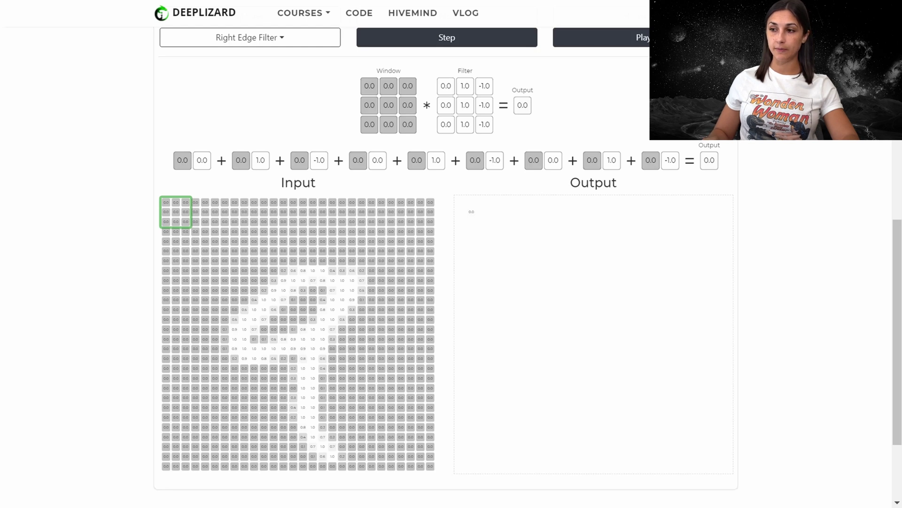
left_click(726, 42)
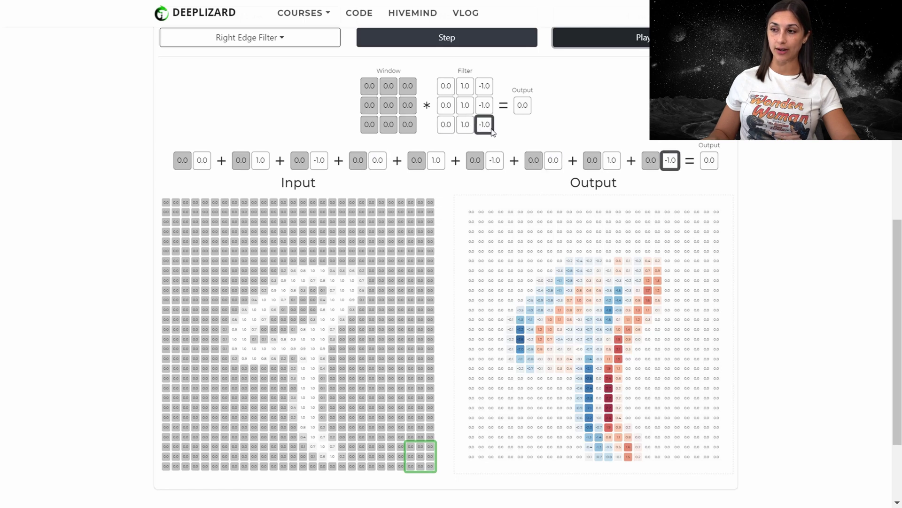
key("F11")
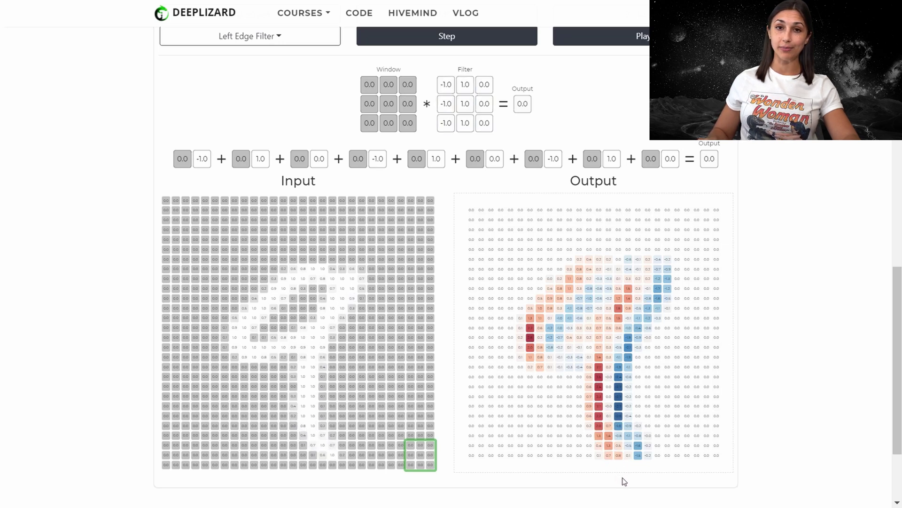
- Switch the dataset to Fashion MNIST and keep the T-Shirt/Top sample as the input image
scroll(768, 215, "up", 2)
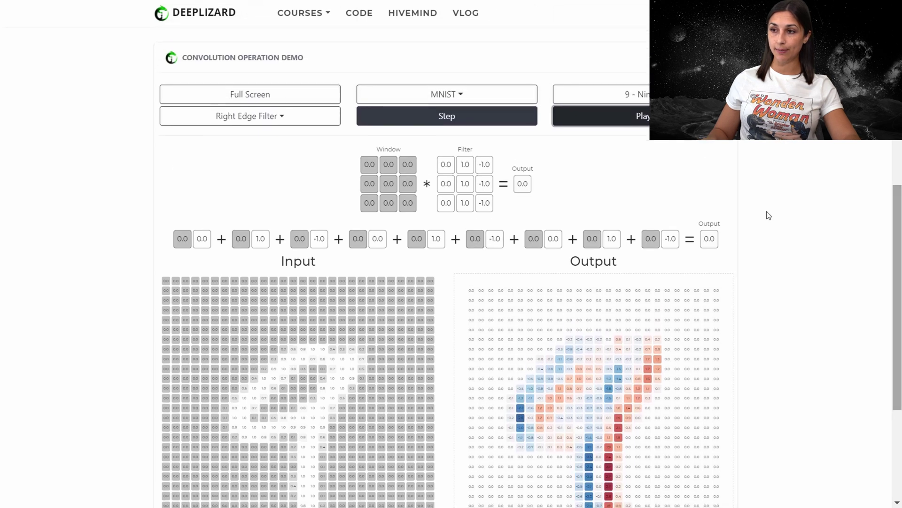
left_click(455, 96)
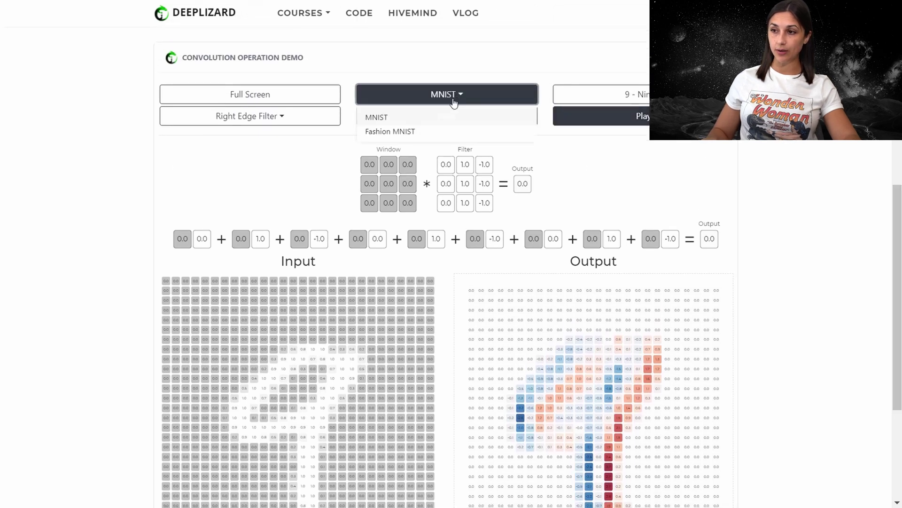
left_click(423, 133)
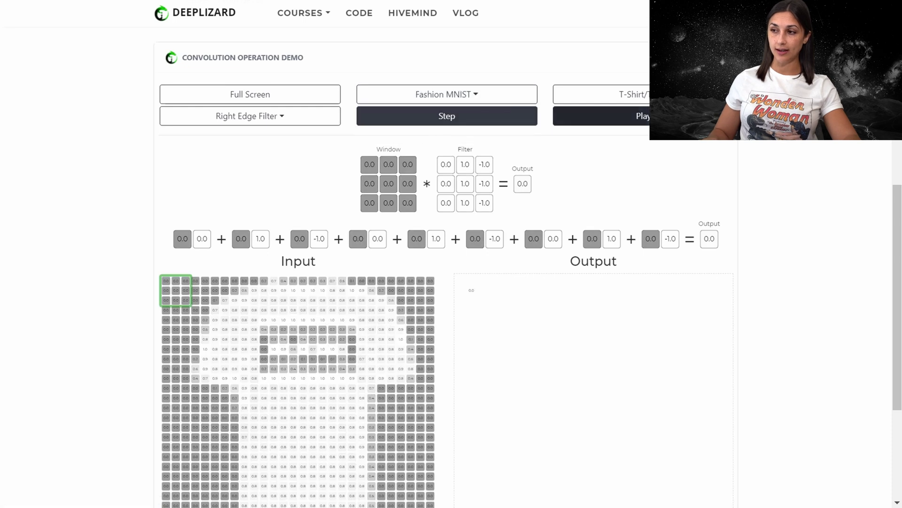
left_click(601, 95)
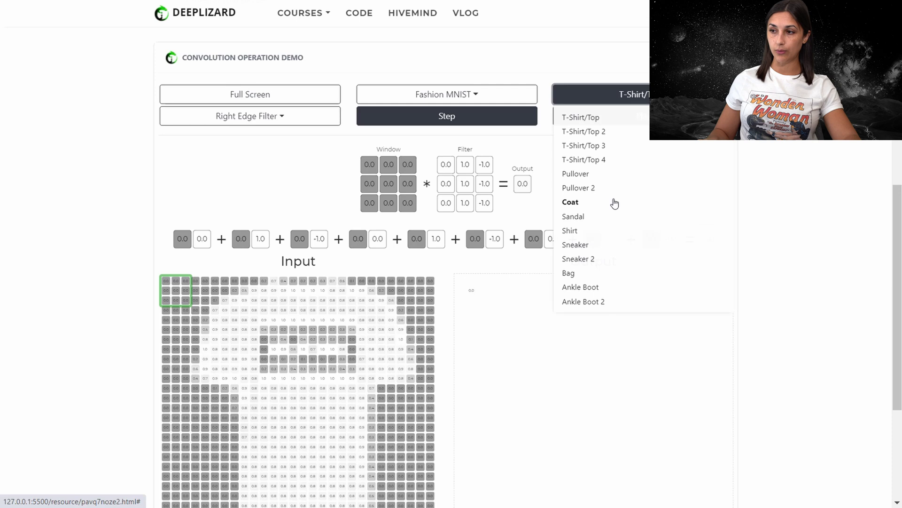
left_click(647, 97)
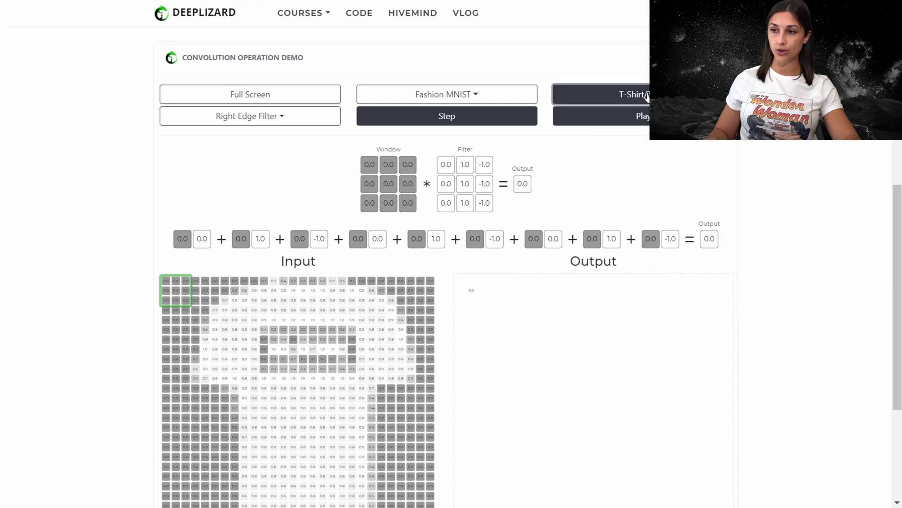
- Set the filter to Prewitt Top Filter and start the automatic convolution on the T-shirt image
left_click(307, 126)
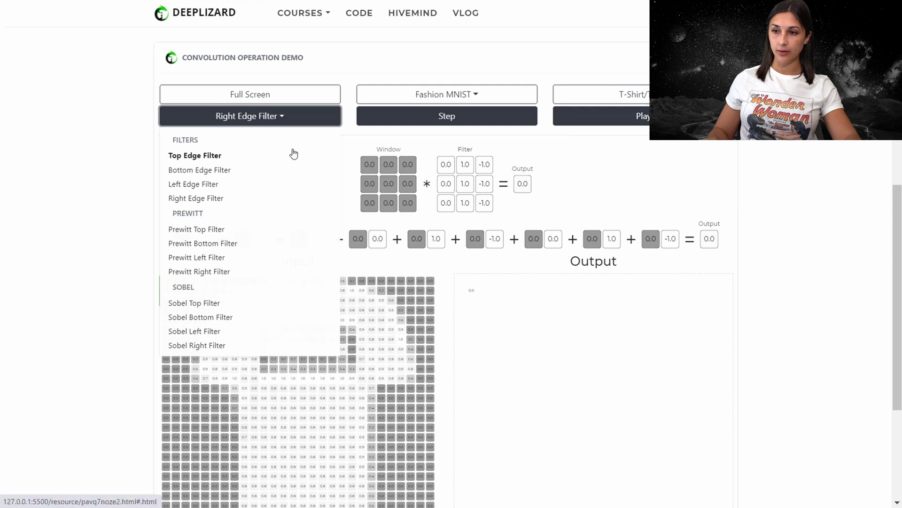
left_click(256, 231)
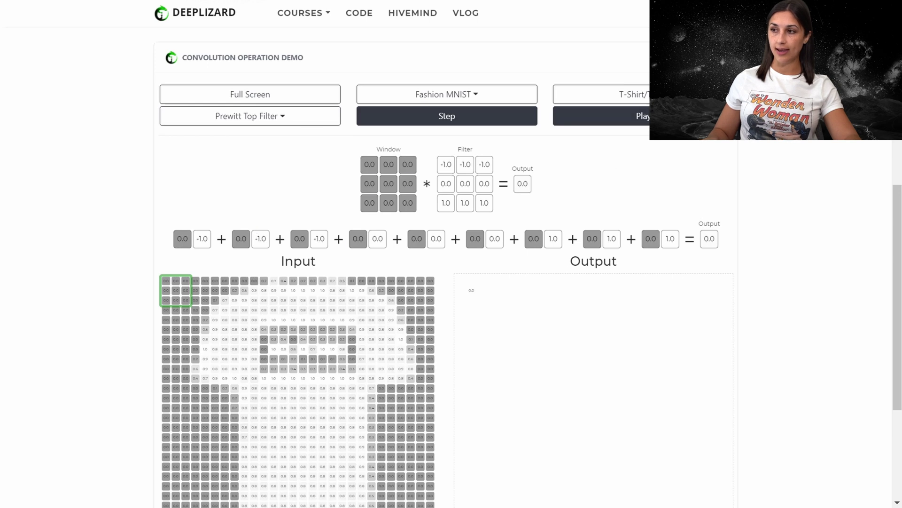
left_click(611, 116)
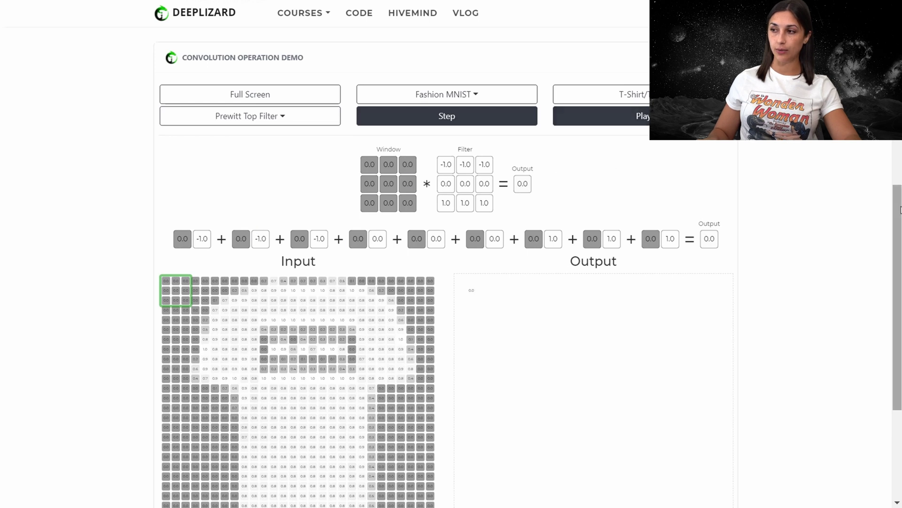
scroll(821, 177, "down", 1)
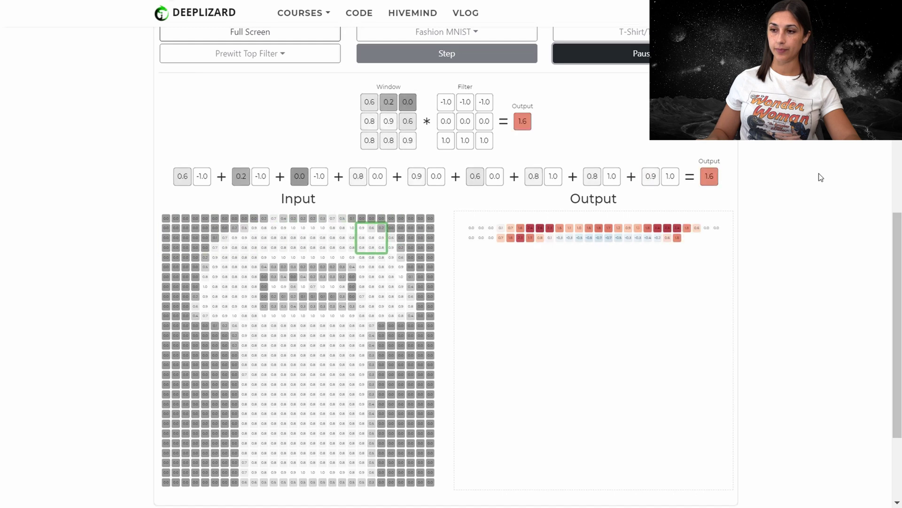